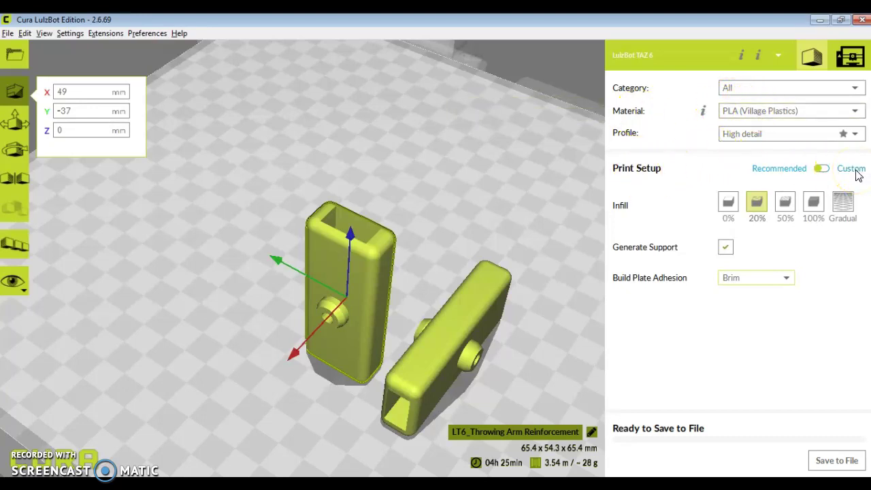
Step: Choose PLA (Village Plastics) as the print material and keep the customized profile settings
{"action": "left_click", "coordinate": [804, 112]}
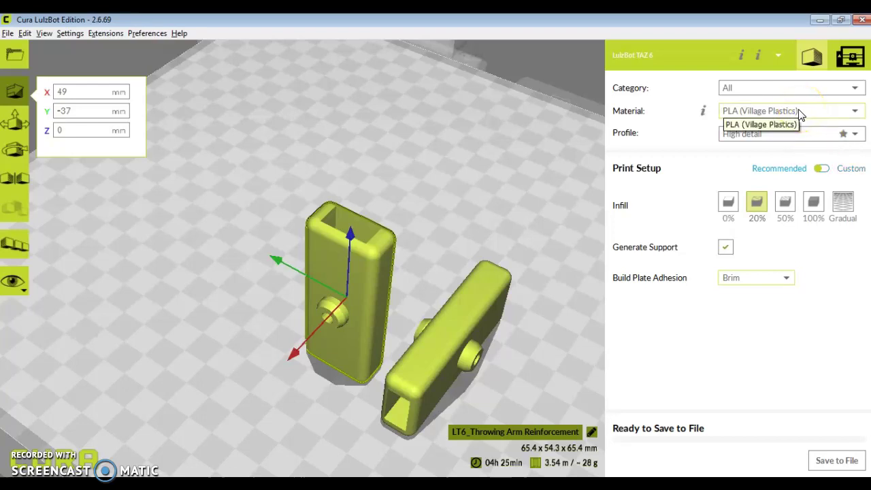
{"action": "left_click", "coordinate": [798, 112]}
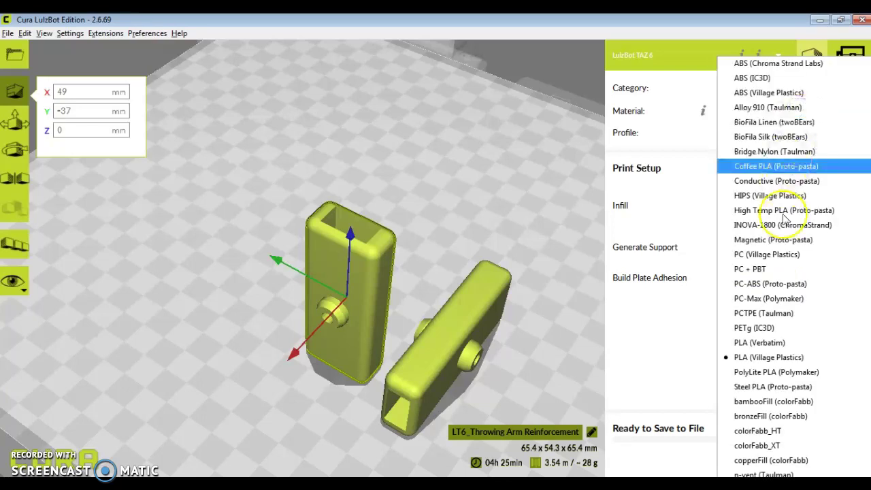
{"action": "left_click", "coordinate": [737, 364]}
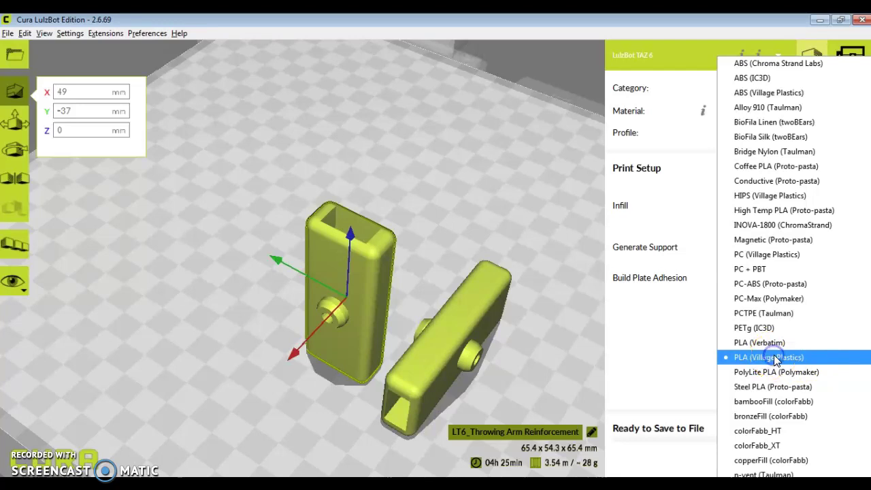
{"action": "left_click", "coordinate": [774, 359]}
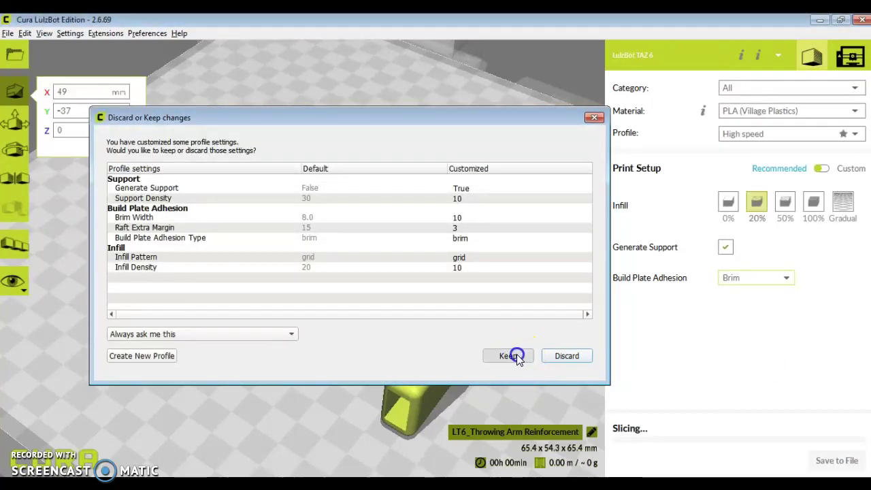
{"action": "left_click", "coordinate": [516, 353]}
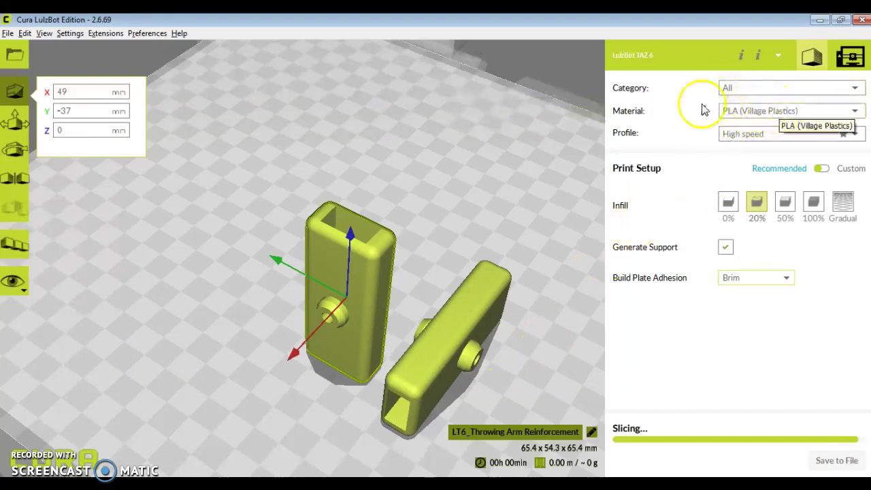
Step: Set the print profile to Standard - 0.25mm and keep the customized profile settings
{"action": "left_click", "coordinate": [754, 135]}
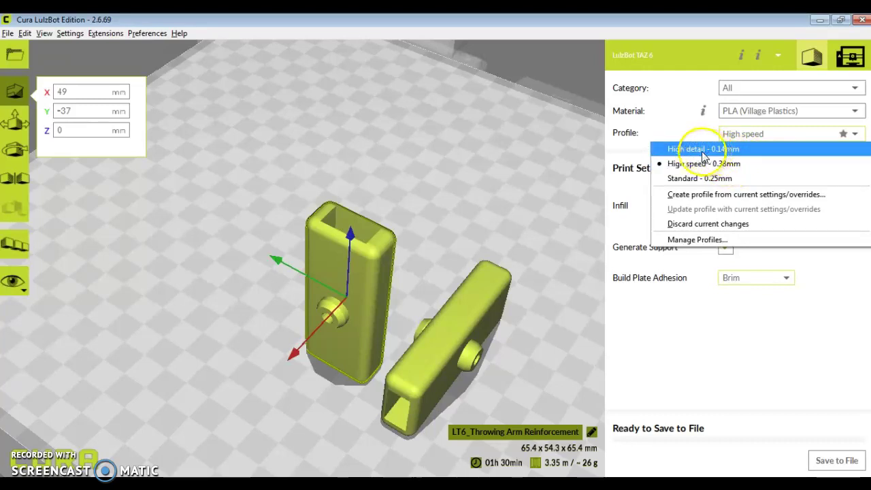
{"action": "left_click", "coordinate": [726, 179]}
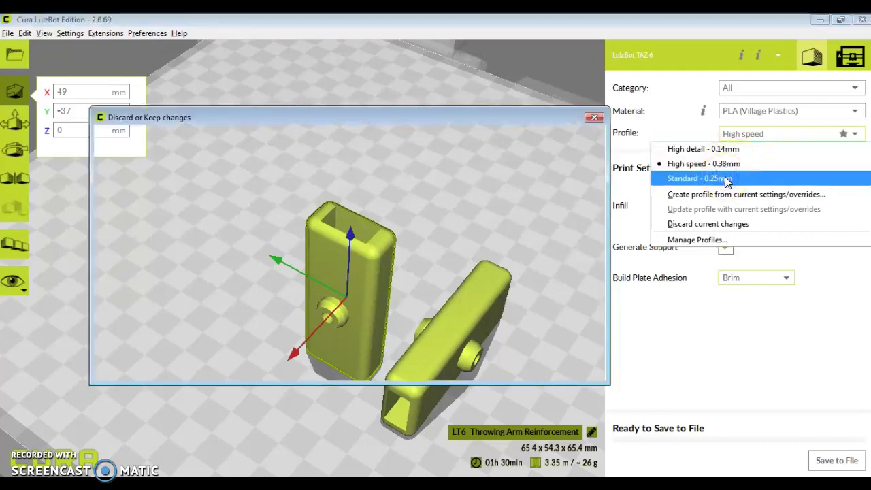
{"action": "left_click", "coordinate": [517, 361]}
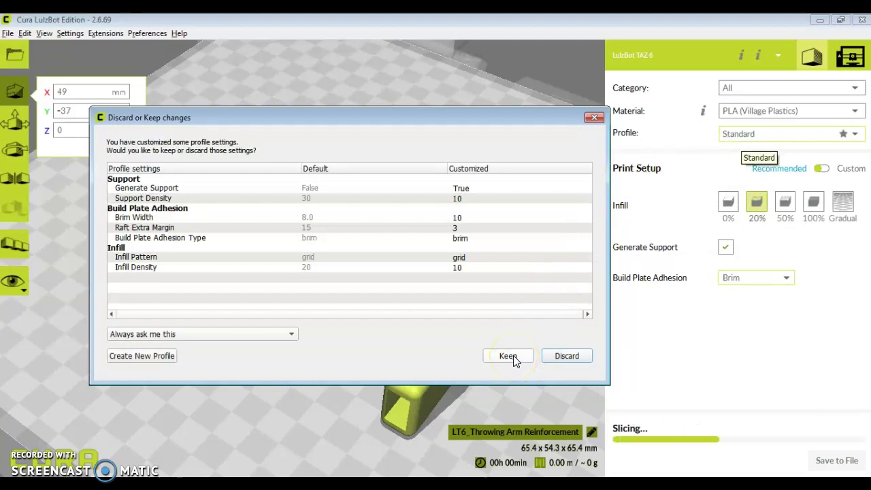
{"action": "left_click", "coordinate": [512, 355]}
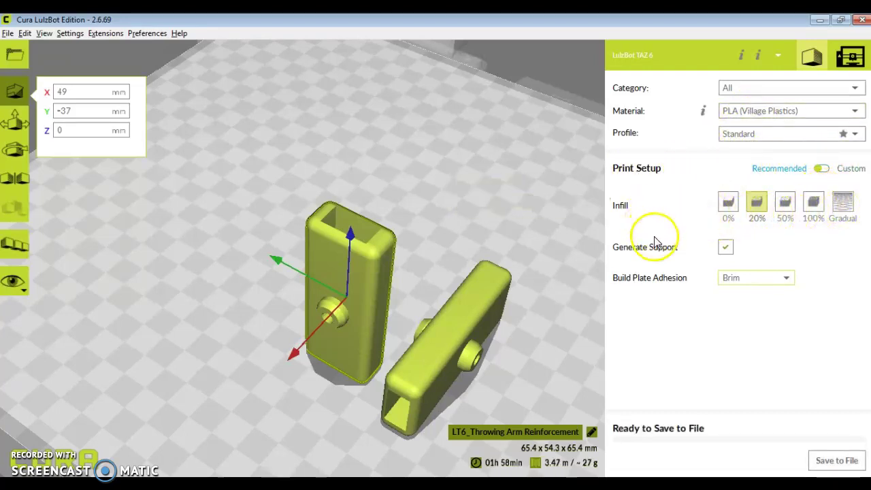
Step: Switch the view mode to Layers to preview the sliced throwing arm parts
{"action": "left_click", "coordinate": [751, 284]}
{"action": "left_click", "coordinate": [751, 281]}
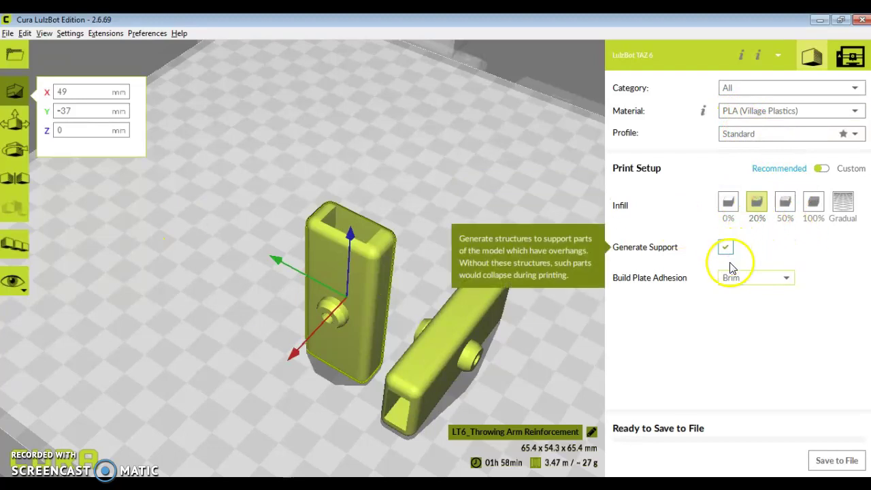
{"action": "left_click", "coordinate": [20, 290]}
{"action": "left_click", "coordinate": [24, 334]}
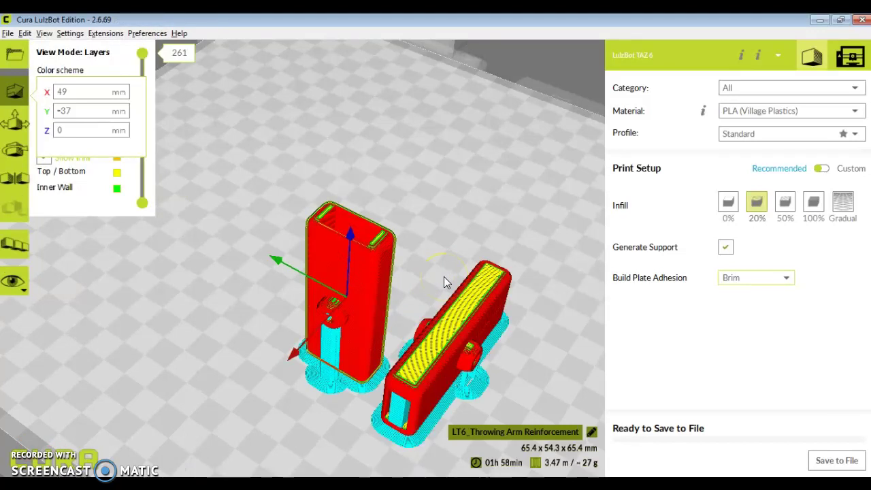
Step: Examine the generated supports beneath the round bosses and inside the openings of both parts from several angles
{"action": "right_click_drag", "start_coordinate": [440, 249], "coordinate": [408, 249]}
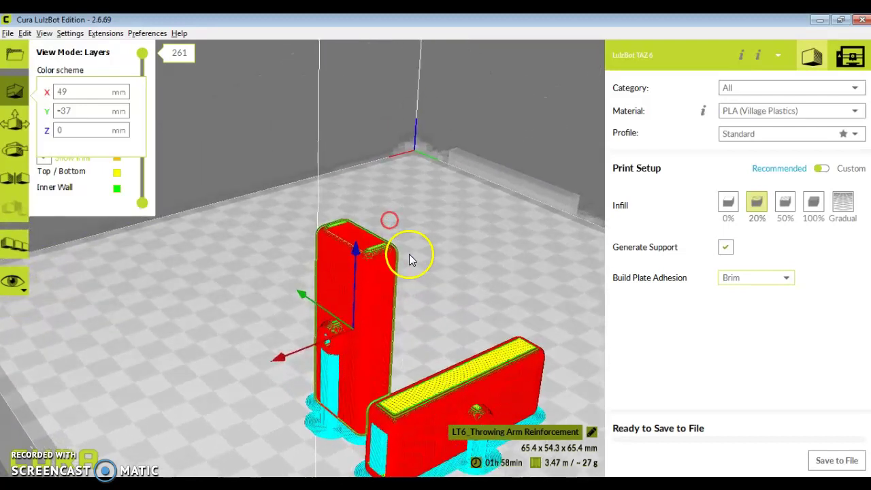
{"action": "right_click_drag", "start_coordinate": [465, 392], "coordinate": [552, 349]}
{"action": "right_click_drag", "start_coordinate": [447, 385], "coordinate": [502, 385]}
{"action": "scroll", "coordinate": [404, 385], "scroll_direction": "up", "scroll_amount": 2}
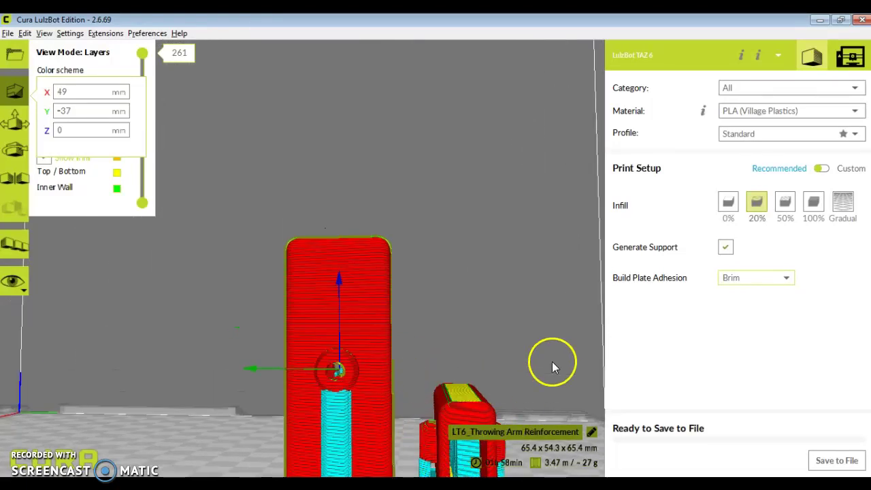
{"action": "right_click_drag", "start_coordinate": [517, 365], "coordinate": [502, 302]}
{"action": "left_click", "coordinate": [431, 270]}
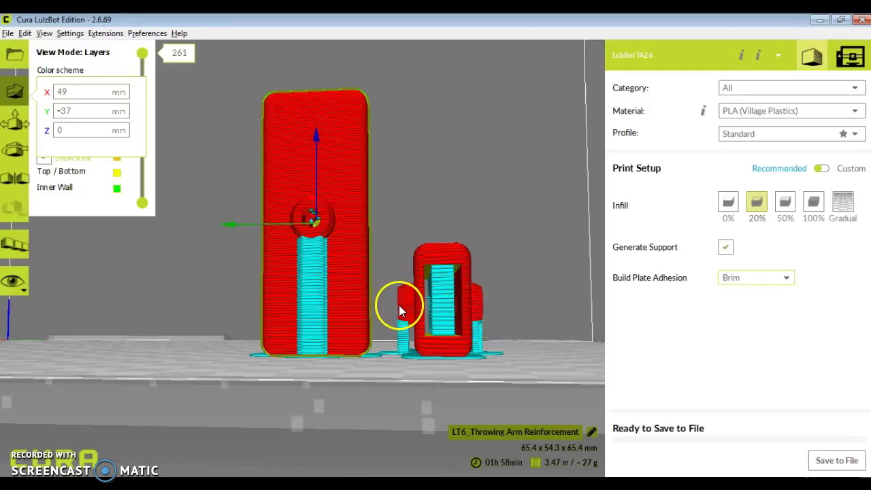
{"action": "right_click_drag", "start_coordinate": [507, 236], "coordinate": [253, 296]}
{"action": "right_click_drag", "start_coordinate": [399, 300], "coordinate": [341, 277]}
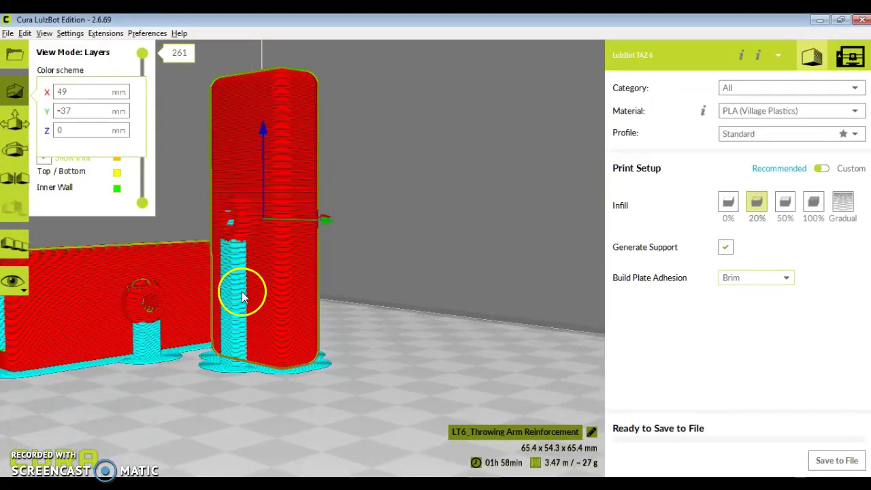
{"action": "right_click_drag", "start_coordinate": [382, 202], "coordinate": [427, 312]}
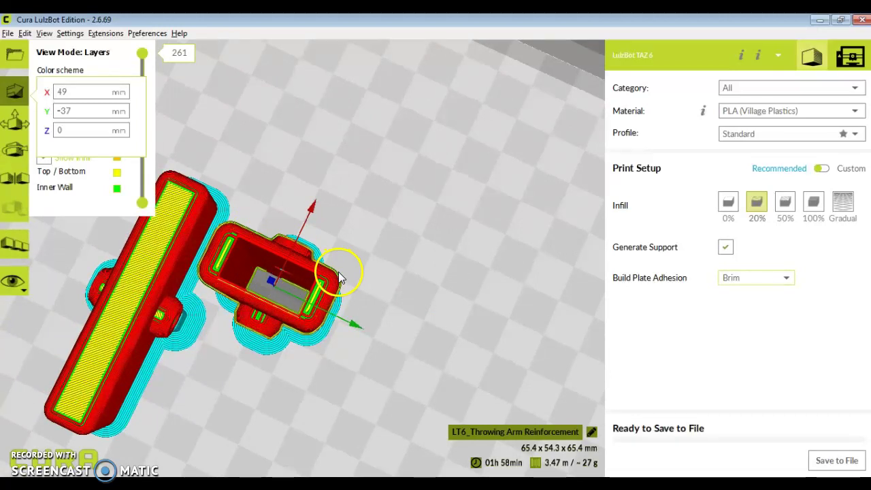
{"action": "right_click_drag", "start_coordinate": [404, 255], "coordinate": [439, 210]}
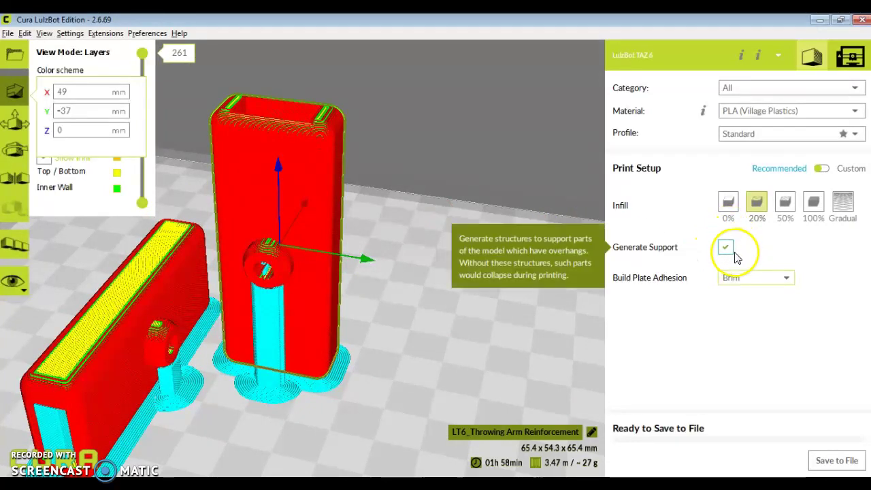
{"action": "right_click_drag", "start_coordinate": [466, 306], "coordinate": [530, 286]}
{"action": "right_click_drag", "start_coordinate": [453, 349], "coordinate": [496, 336]}
Step: Set the build plate adhesion to Skirt and inspect the outline around both parts from the side and underneath
{"action": "left_click", "coordinate": [732, 278]}
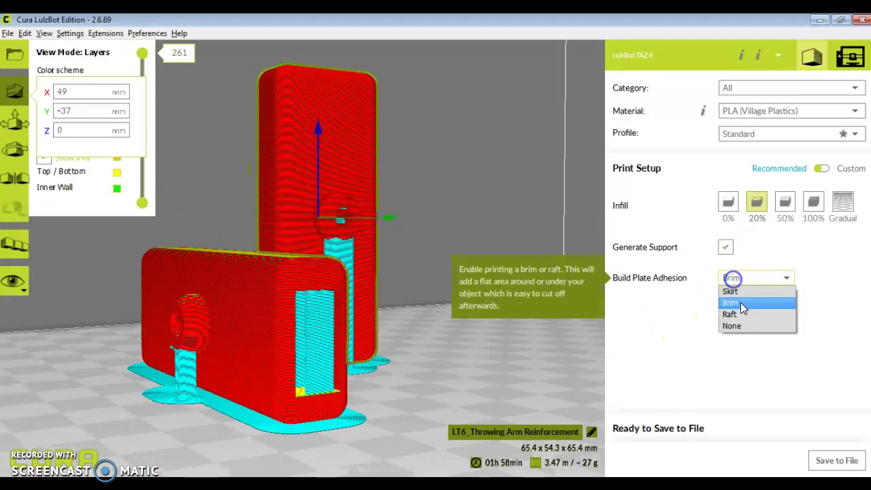
{"action": "left_click", "coordinate": [732, 292]}
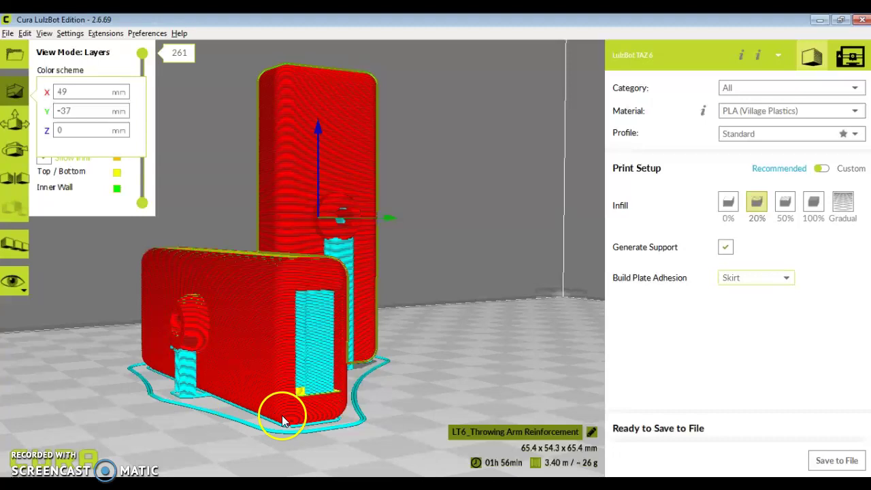
{"action": "right_click_drag", "start_coordinate": [467, 300], "coordinate": [423, 299]}
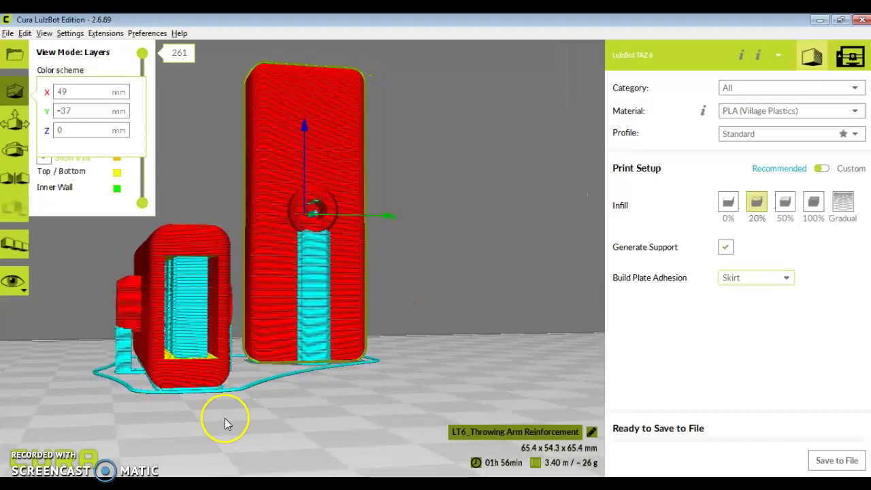
{"action": "right_click_drag", "start_coordinate": [241, 404], "coordinate": [256, 385]}
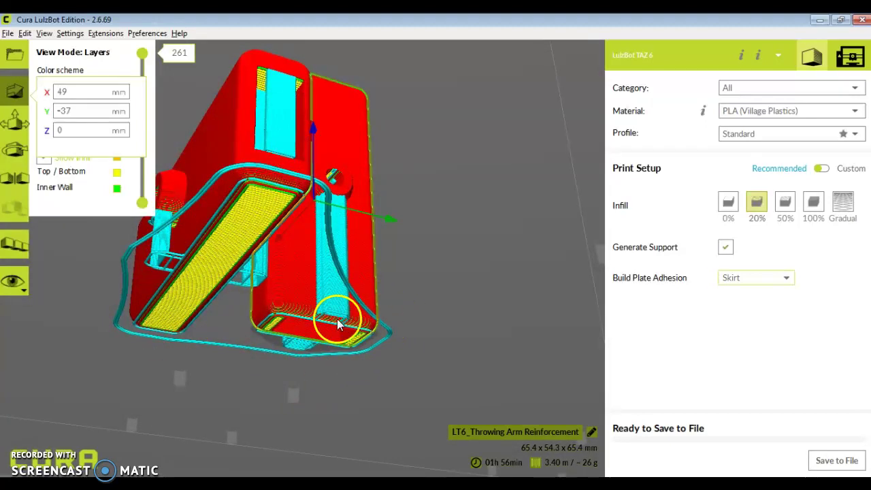
{"action": "right_click_drag", "start_coordinate": [442, 284], "coordinate": [501, 312]}
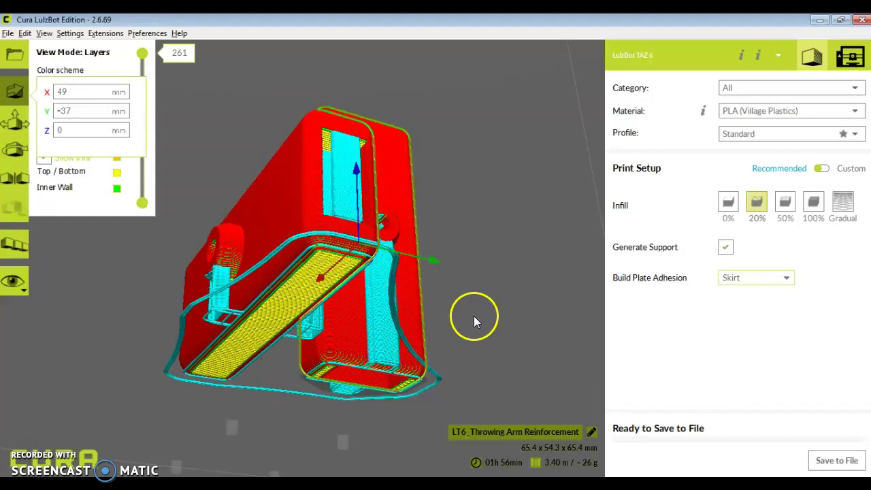
{"action": "right_click_drag", "start_coordinate": [488, 335], "coordinate": [454, 289]}
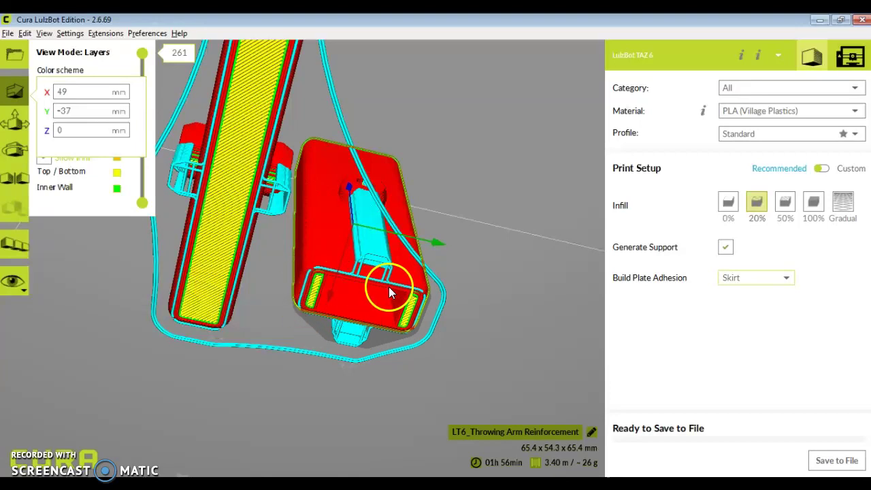
{"action": "right_click_drag", "start_coordinate": [519, 187], "coordinate": [410, 293]}
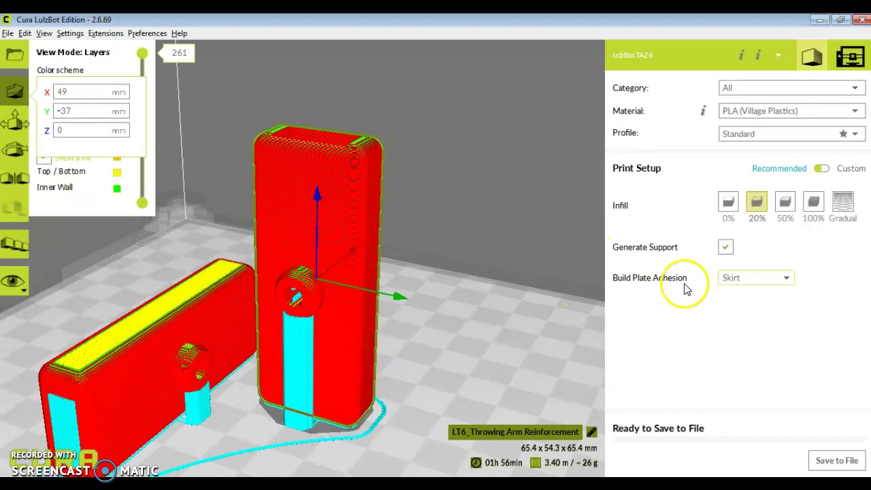
Step: Set the build plate adhesion to Brim and inspect it up close around the upright part's base and from underneath
{"action": "left_click", "coordinate": [728, 274]}
{"action": "left_click", "coordinate": [741, 303]}
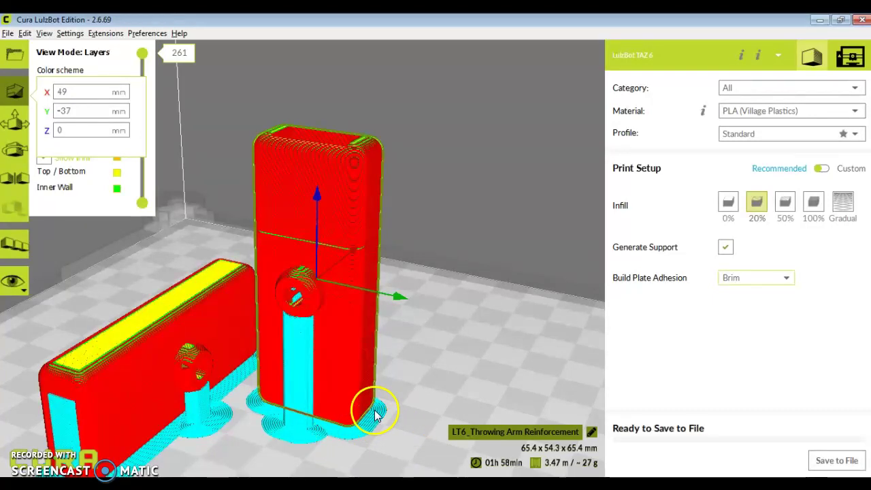
{"action": "scroll", "coordinate": [365, 437], "scroll_direction": "up", "scroll_amount": 3}
{"action": "middle_click_drag", "start_coordinate": [409, 451], "coordinate": [399, 357]}
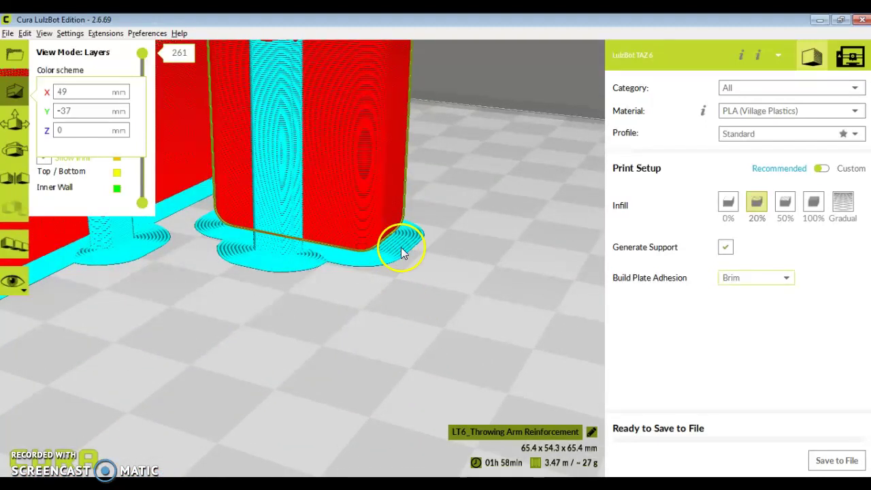
{"action": "right_click_drag", "start_coordinate": [401, 286], "coordinate": [354, 214]}
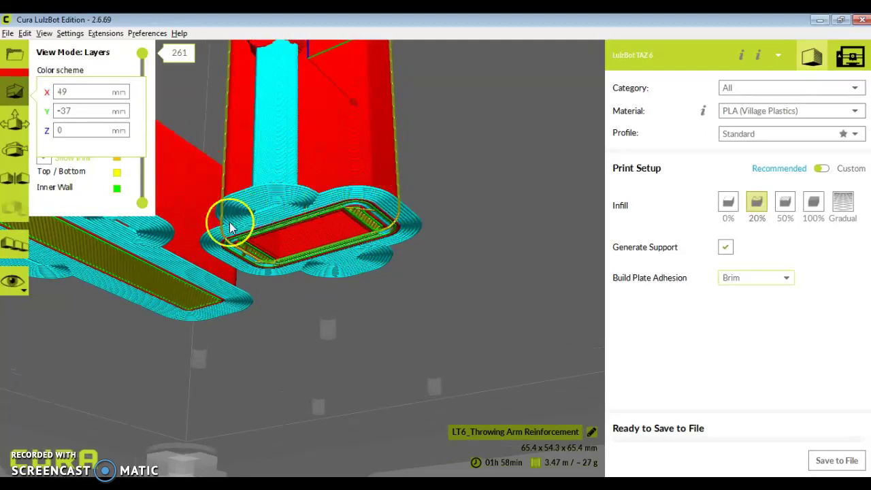
{"action": "right_click_drag", "start_coordinate": [473, 183], "coordinate": [474, 275]}
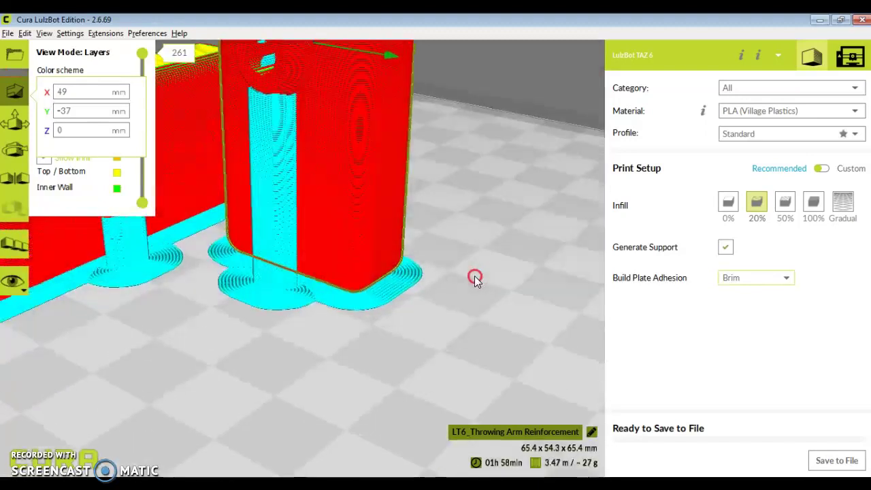
Step: Set the build plate adhesion to Raft and inspect the raft and supports beneath both parts
{"action": "left_click", "coordinate": [727, 286]}
{"action": "left_click", "coordinate": [745, 316]}
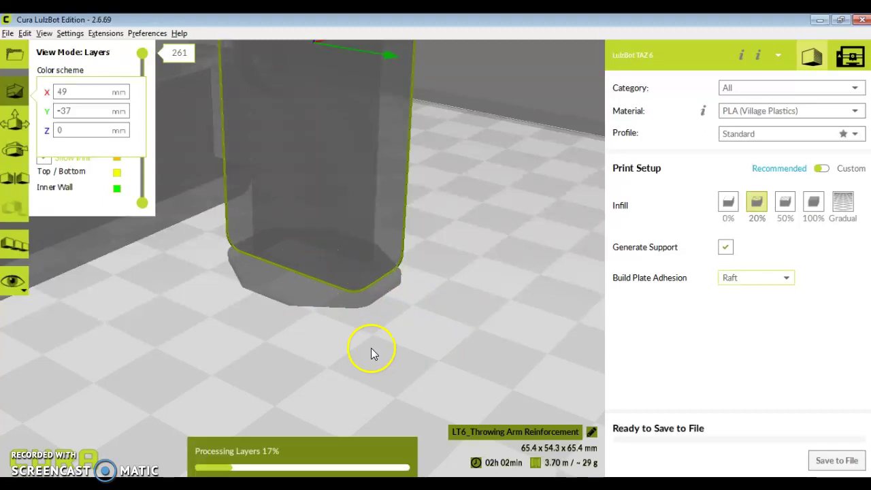
{"action": "right_click_drag", "start_coordinate": [413, 325], "coordinate": [348, 287]}
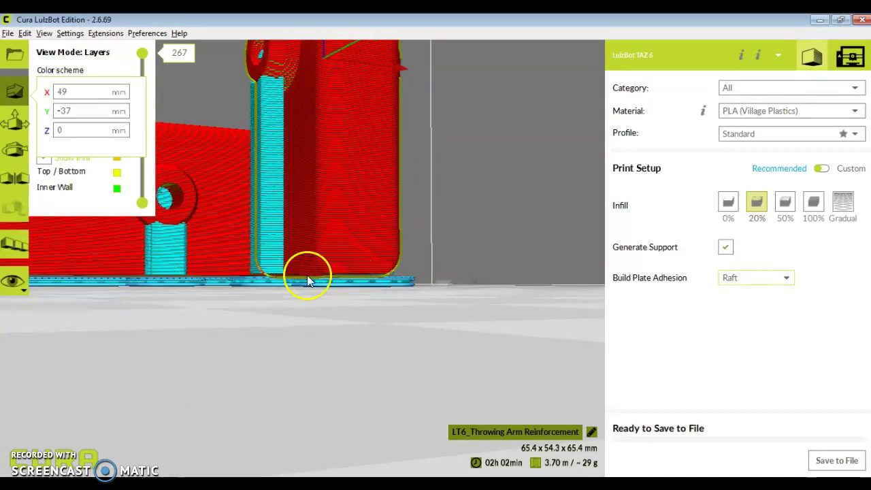
{"action": "right_click_drag", "start_coordinate": [336, 326], "coordinate": [242, 393]}
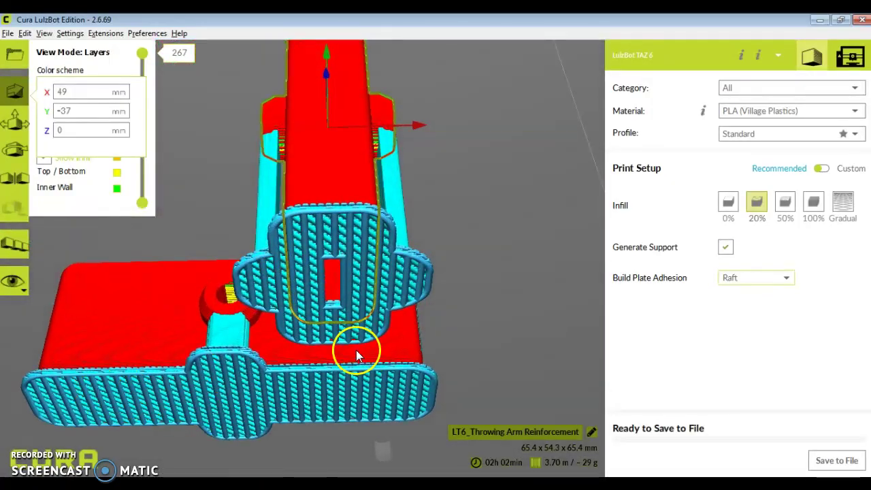
{"action": "left_click", "coordinate": [732, 278]}
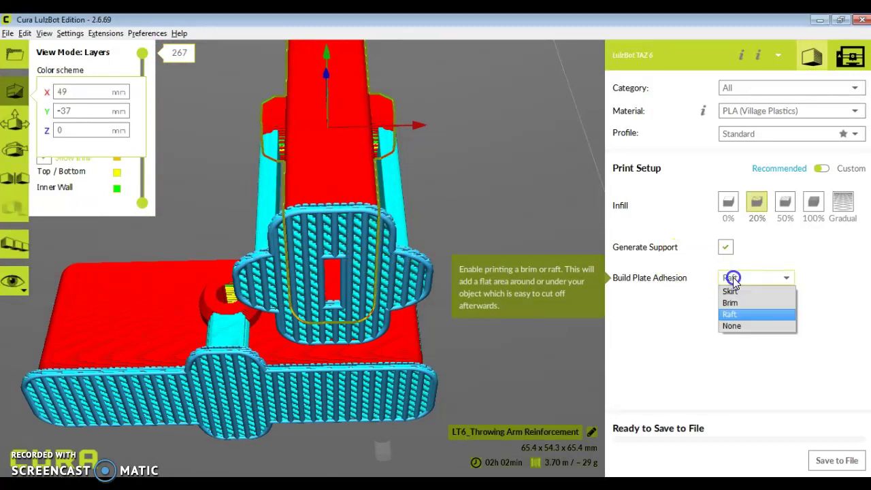
{"action": "right_click_drag", "start_coordinate": [570, 209], "coordinate": [379, 321]}
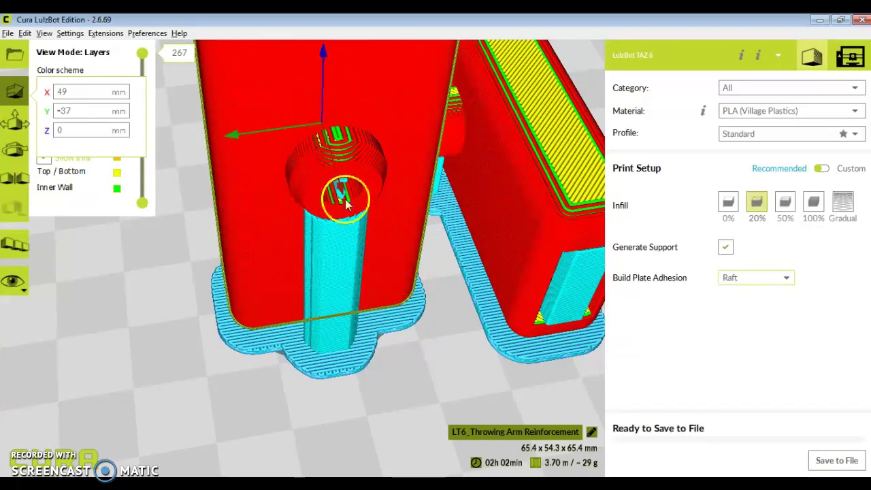
{"action": "scroll", "coordinate": [443, 208], "scroll_direction": "up", "scroll_amount": 5}
{"action": "scroll", "coordinate": [443, 209], "scroll_direction": "down", "scroll_amount": 5}
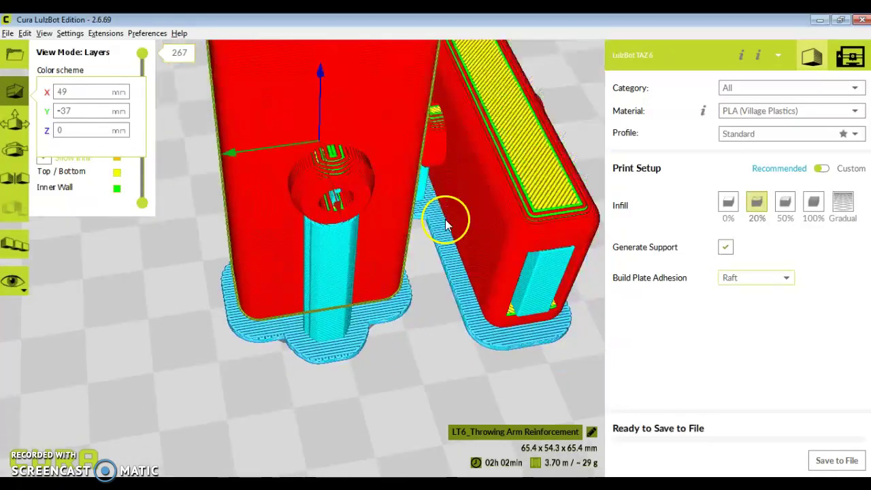
{"action": "scroll", "coordinate": [445, 219], "scroll_direction": "down", "scroll_amount": 3}
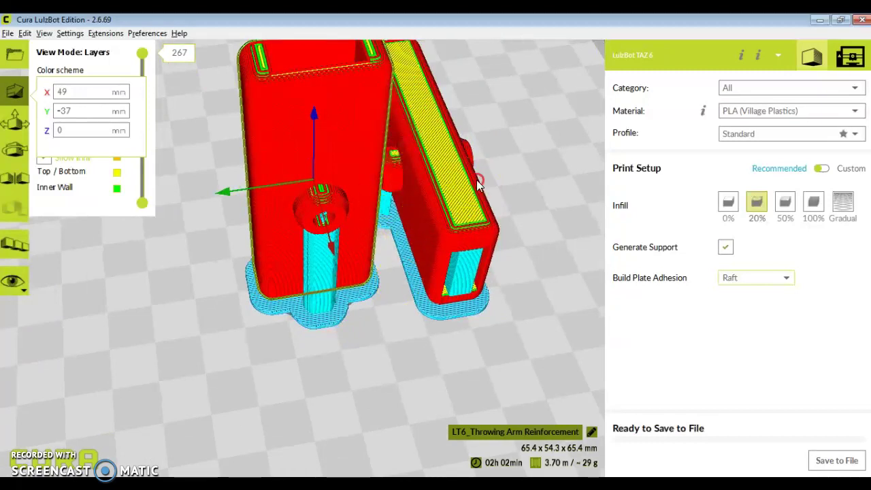
Step: Lower the layer view to layer 22, set the infill to 50%, and inspect the infill inside the upright part's walls
{"action": "scroll", "coordinate": [476, 190], "scroll_direction": "down", "scroll_amount": 3}
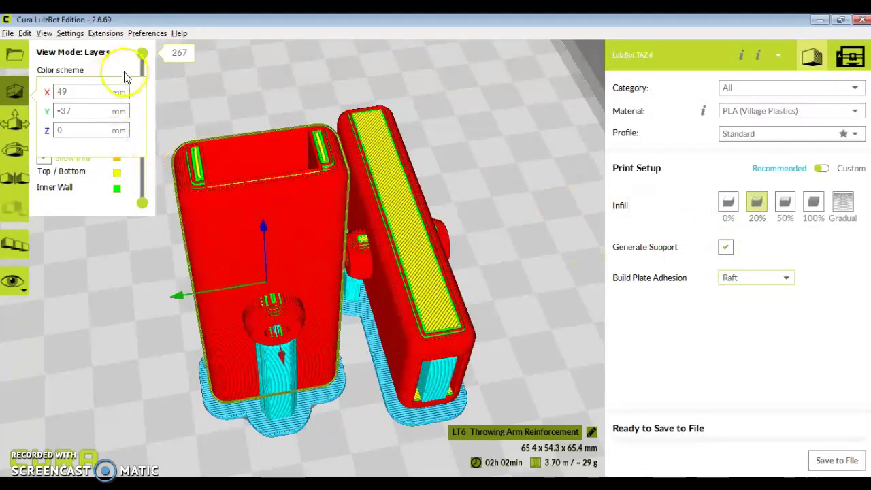
{"action": "left_click_drag", "start_coordinate": [145, 57], "coordinate": [163, 186]}
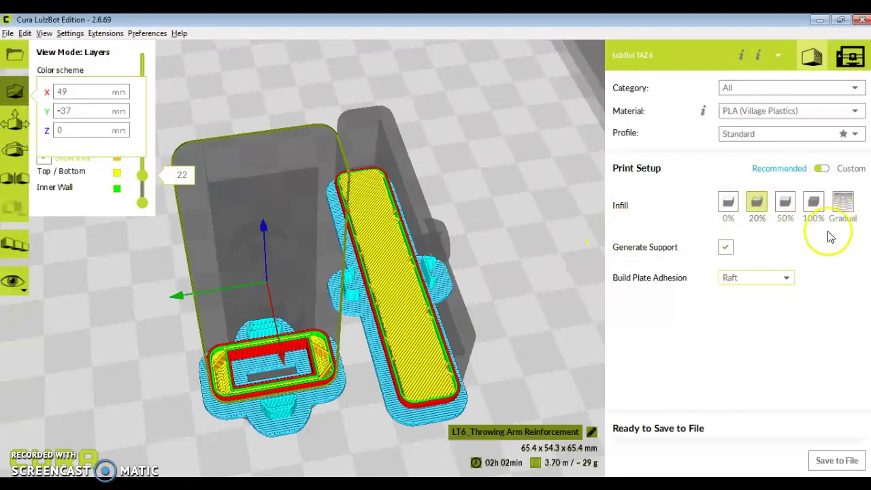
{"action": "left_click", "coordinate": [787, 204]}
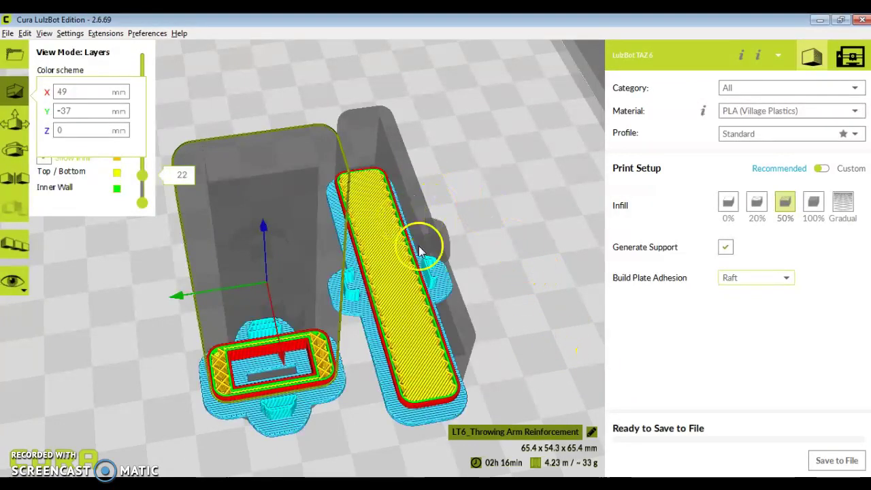
{"action": "scroll", "coordinate": [228, 391], "scroll_direction": "up", "scroll_amount": 4}
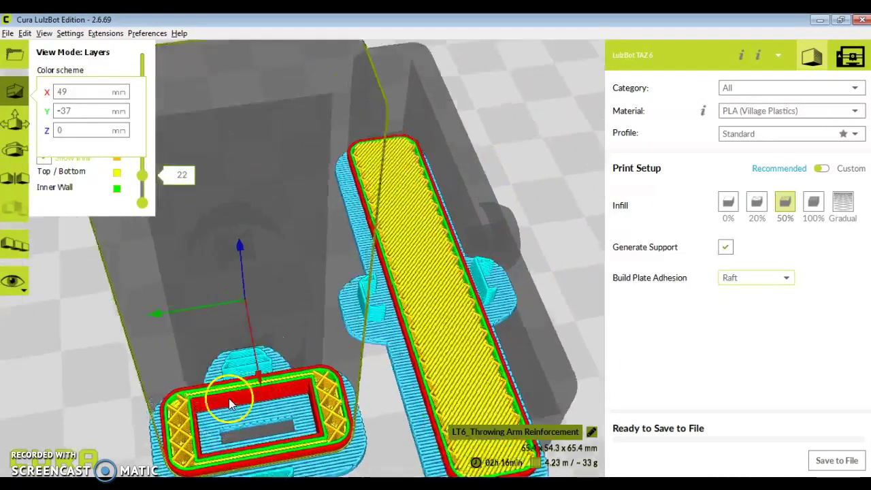
{"action": "right_click_drag", "start_coordinate": [243, 366], "coordinate": [275, 338]}
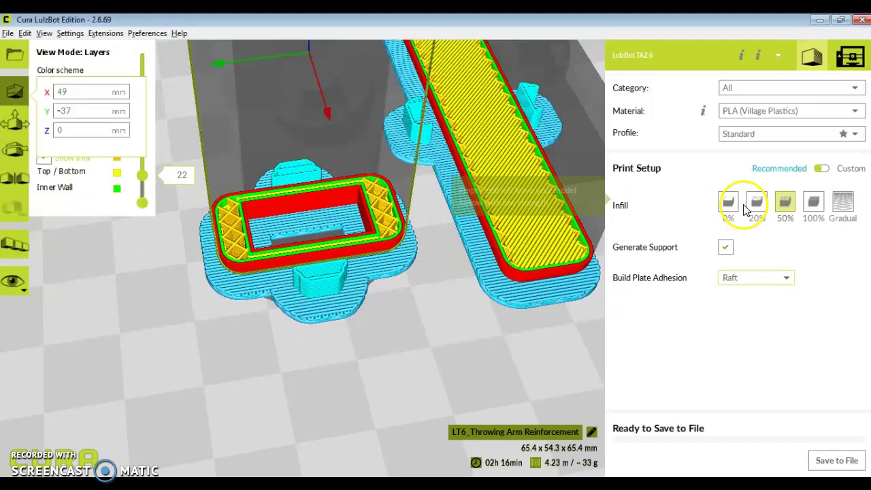
Step: Set the infill to 20% and inspect the interior of both parts at layers 16 and 78
{"action": "left_click", "coordinate": [757, 206]}
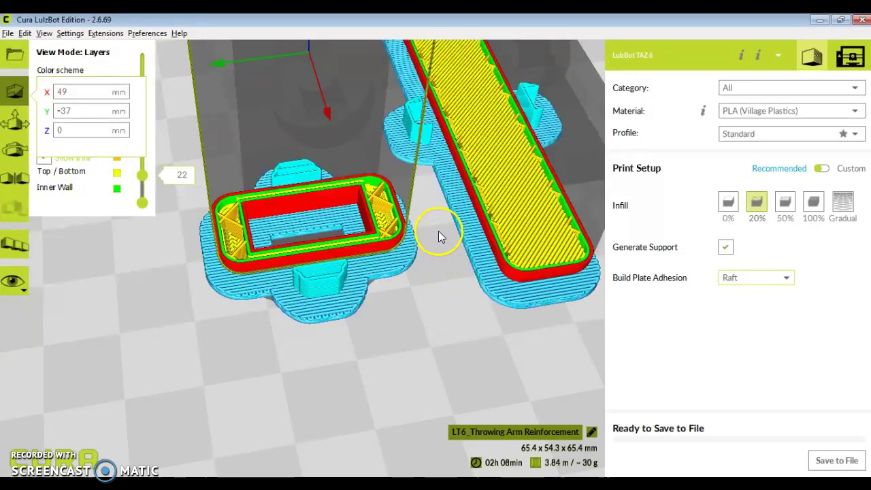
{"action": "left_click_drag", "start_coordinate": [141, 171], "coordinate": [149, 176]}
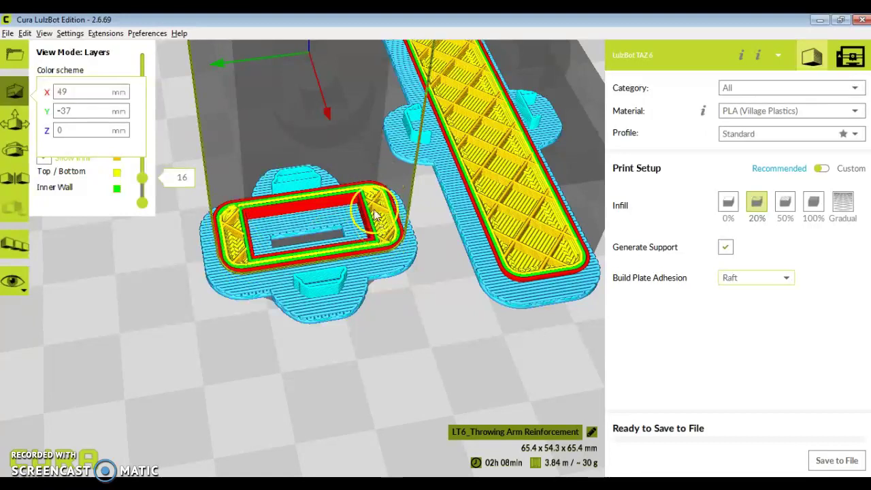
{"action": "right_click_drag", "start_coordinate": [539, 179], "coordinate": [503, 230]}
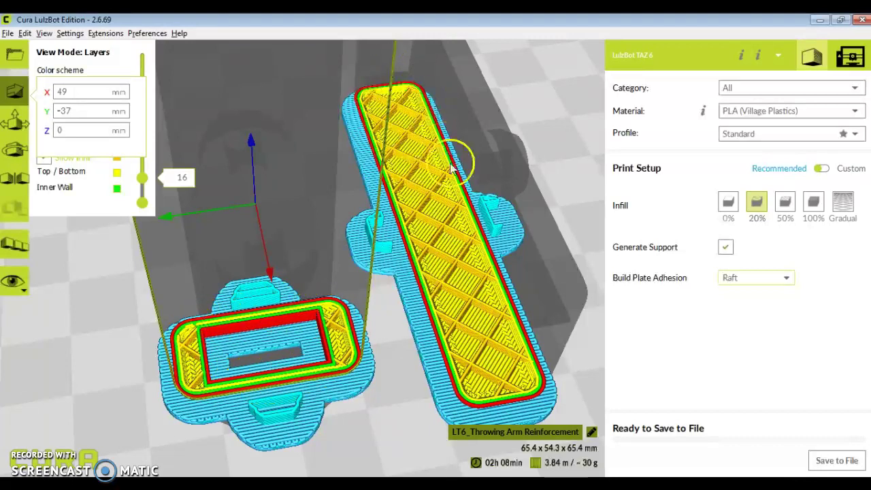
{"action": "right_click_drag", "start_coordinate": [575, 235], "coordinate": [438, 211]}
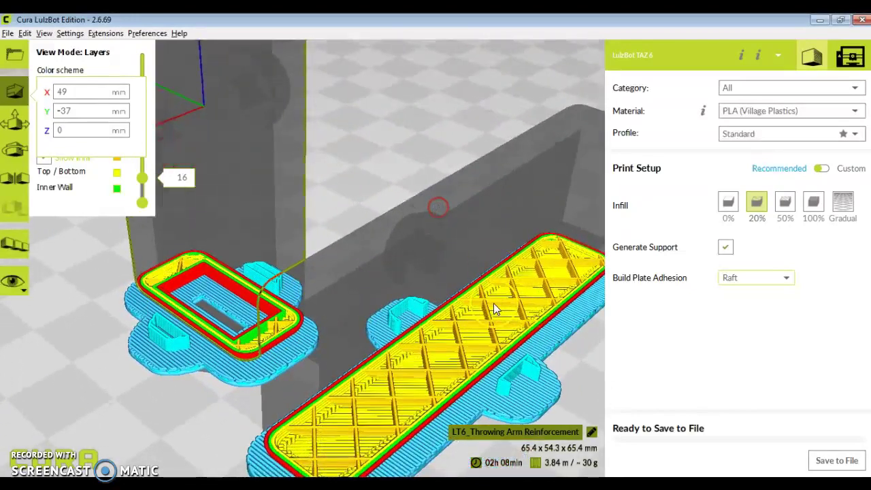
{"action": "left_click_drag", "start_coordinate": [141, 174], "coordinate": [155, 149]}
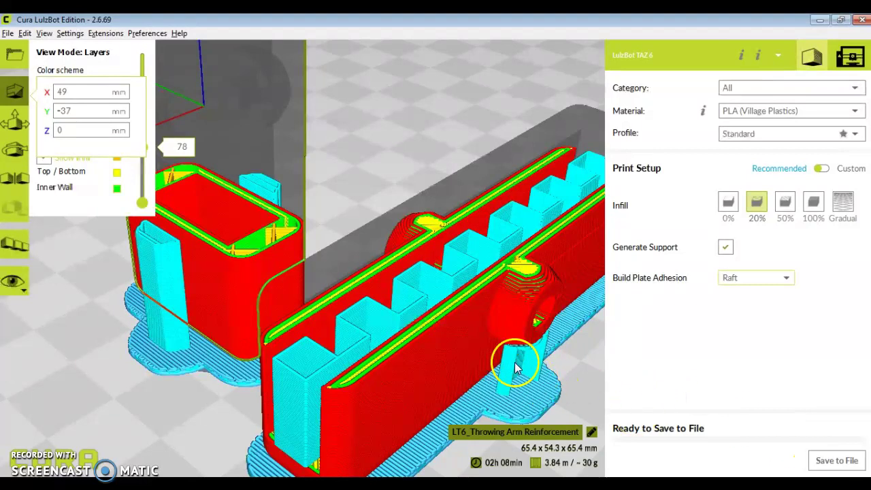
{"action": "scroll", "coordinate": [389, 292], "scroll_direction": "down", "scroll_amount": 4}
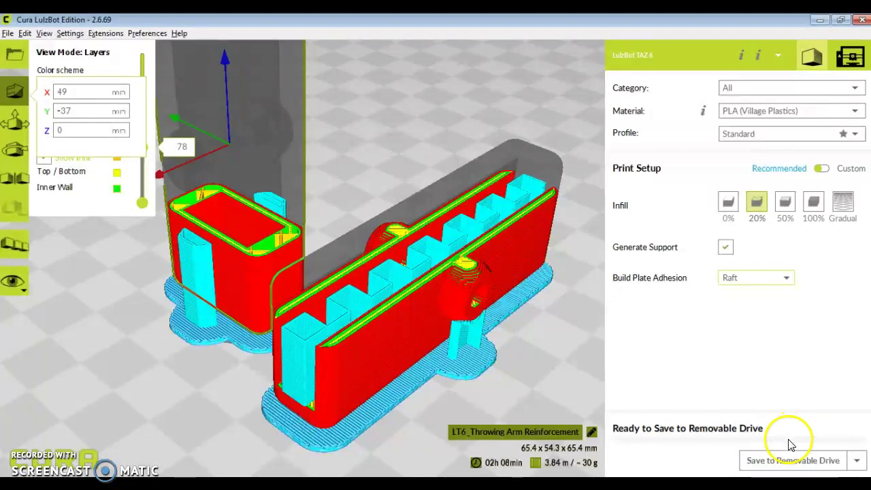
Step: Save the sliced throwing arm reinforcement print to the removable drive and eject the drive
{"action": "left_click", "coordinate": [795, 461]}
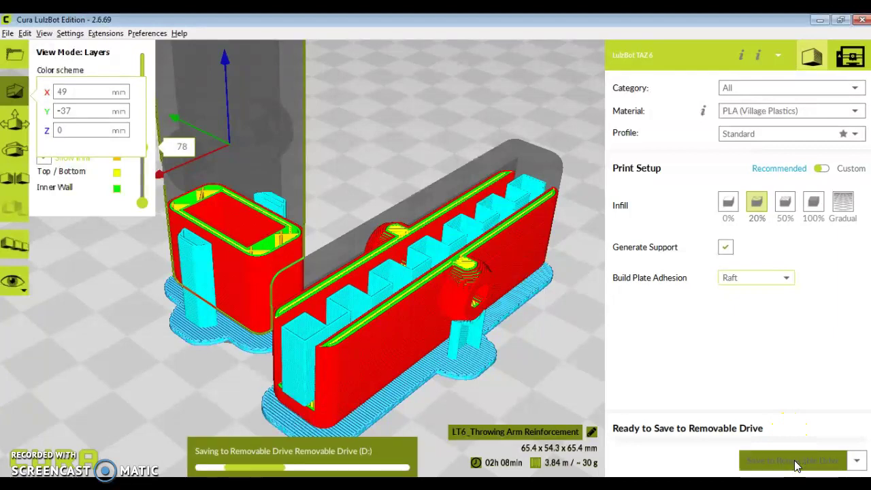
{"action": "left_click", "coordinate": [375, 454]}
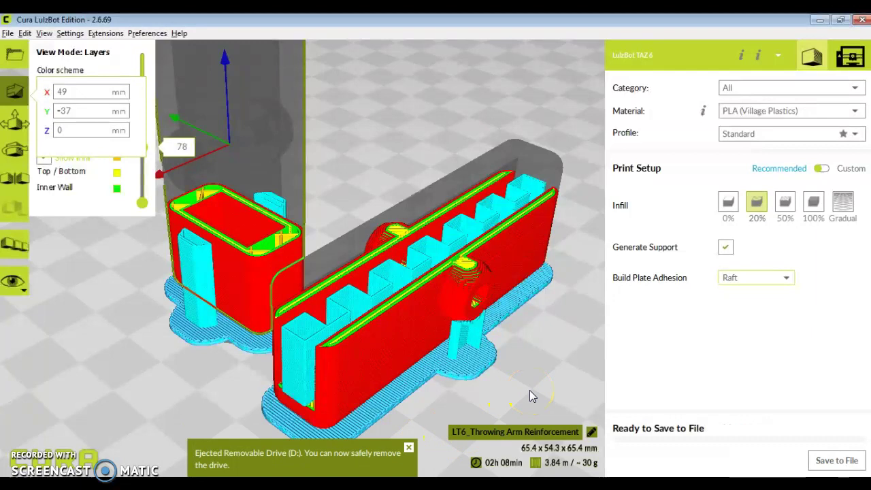
{"action": "scroll", "coordinate": [493, 264], "scroll_direction": "up", "scroll_amount": 2}
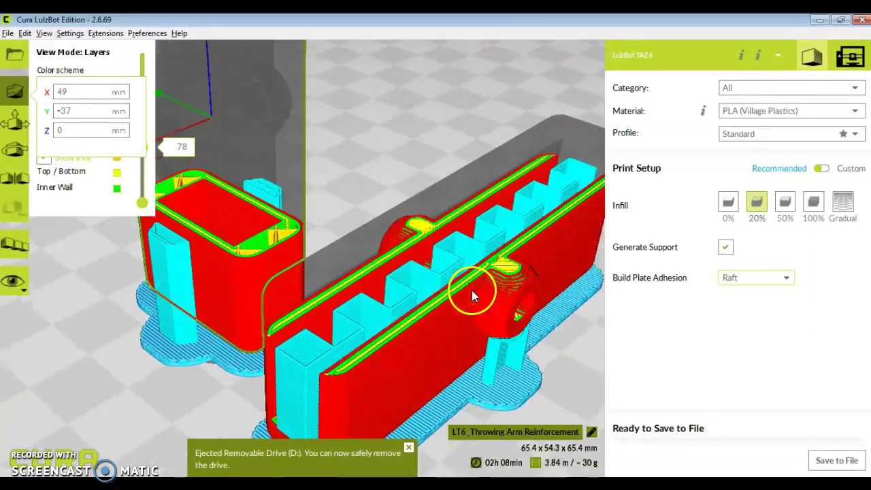